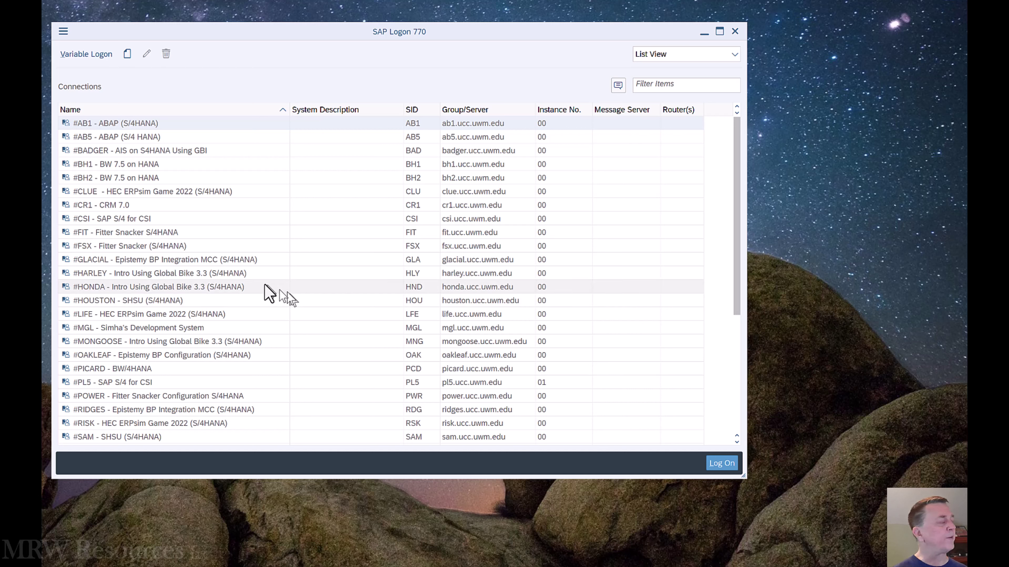
Scroll the SAP Logon connections list down to the #SPARTA - AIS on S4HANA Using GBI entry
scroll(241, 273, down, 4)
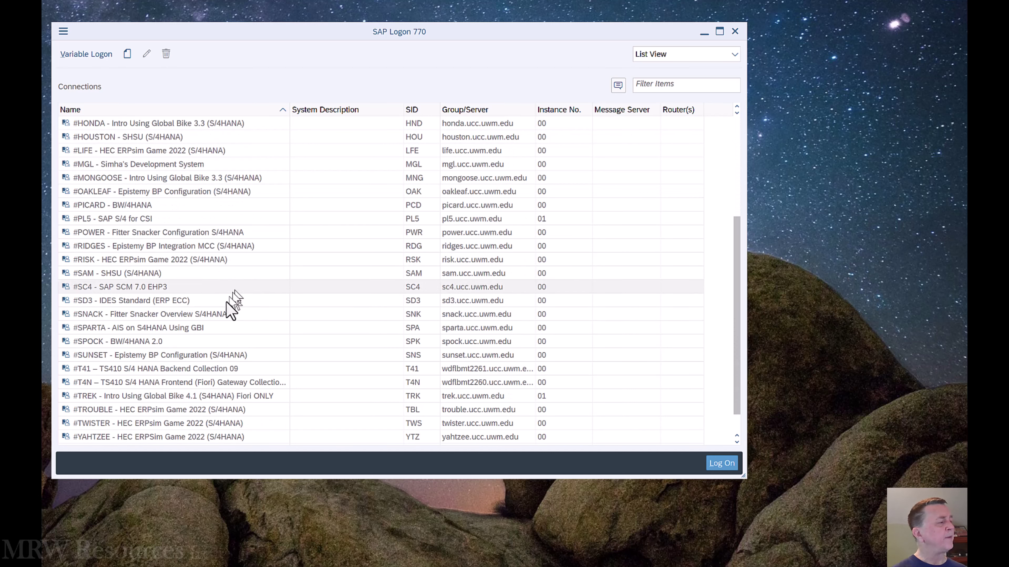
Open the SPARTA logon screen, minimize SAP Logon and move the logon window right
double_click(197, 327)
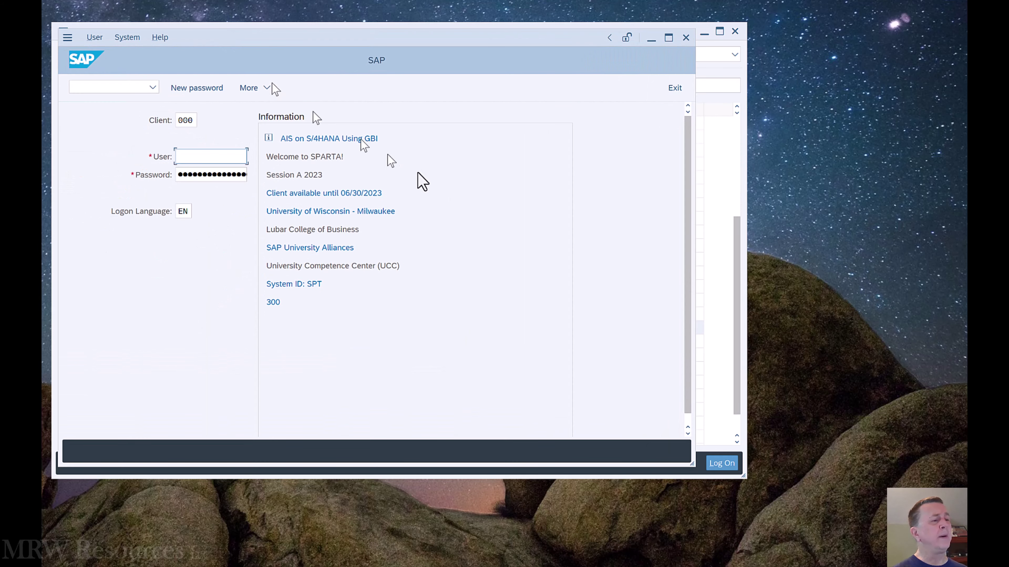
click(720, 161)
click(704, 34)
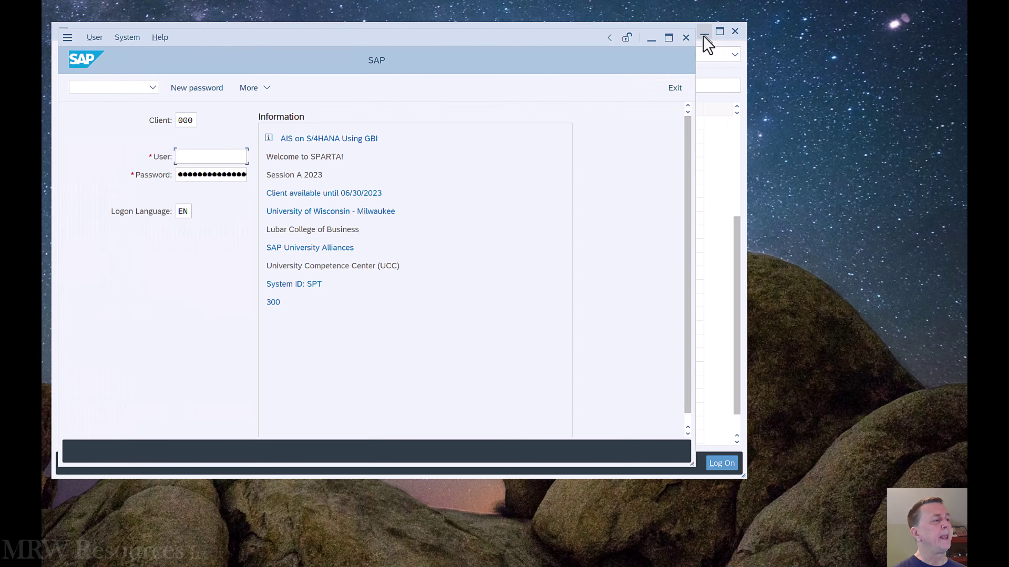
drag(293, 44, 342, 48)
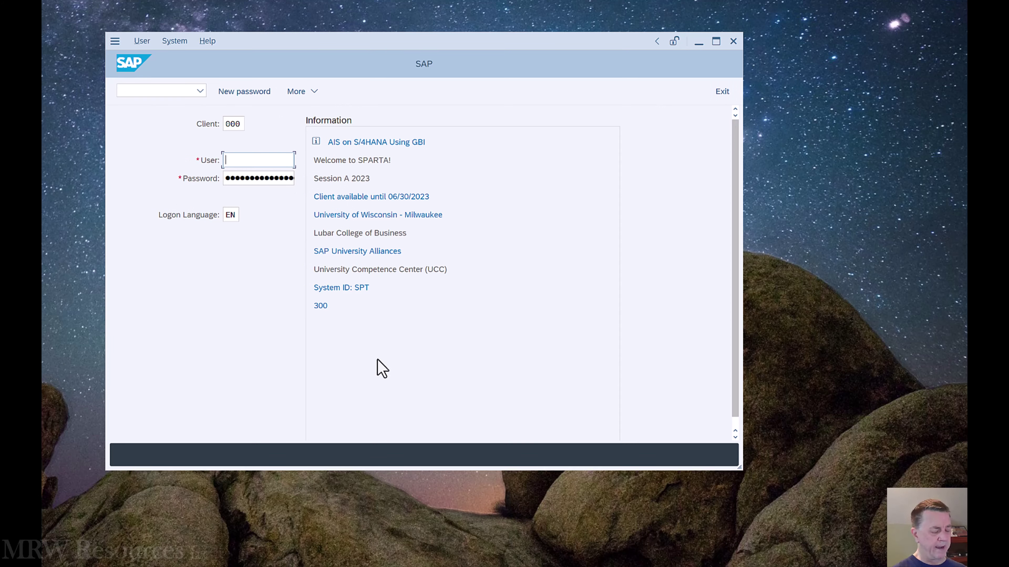
Enter client 321 and type the user ID into the User field
key(shift+Tab)
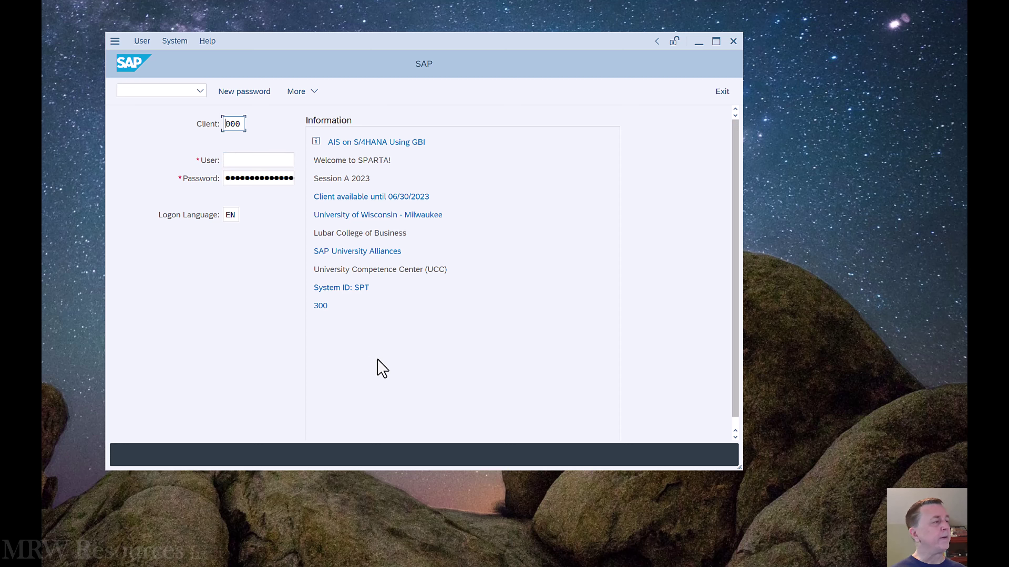
text(321)
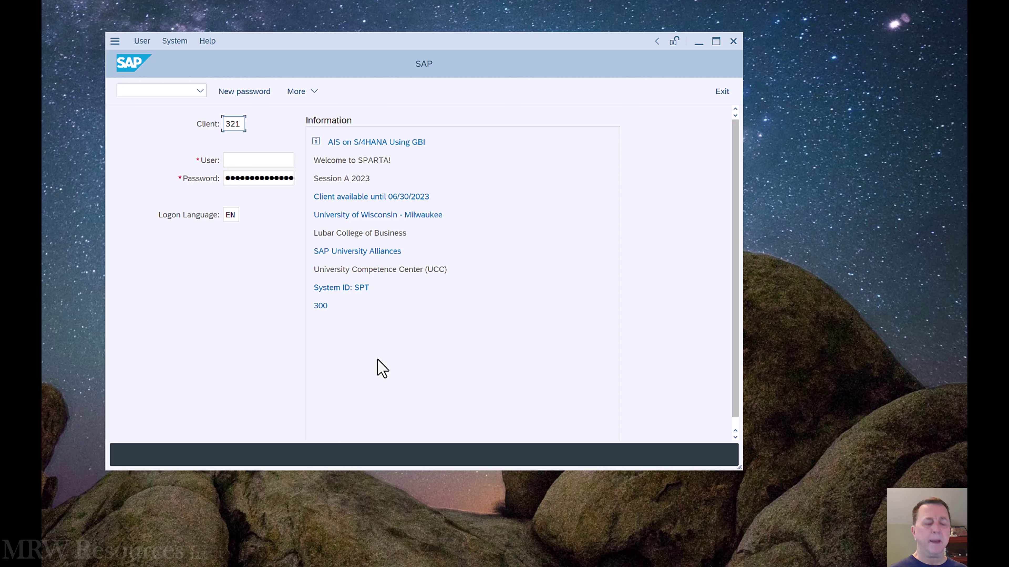
key(Tab)
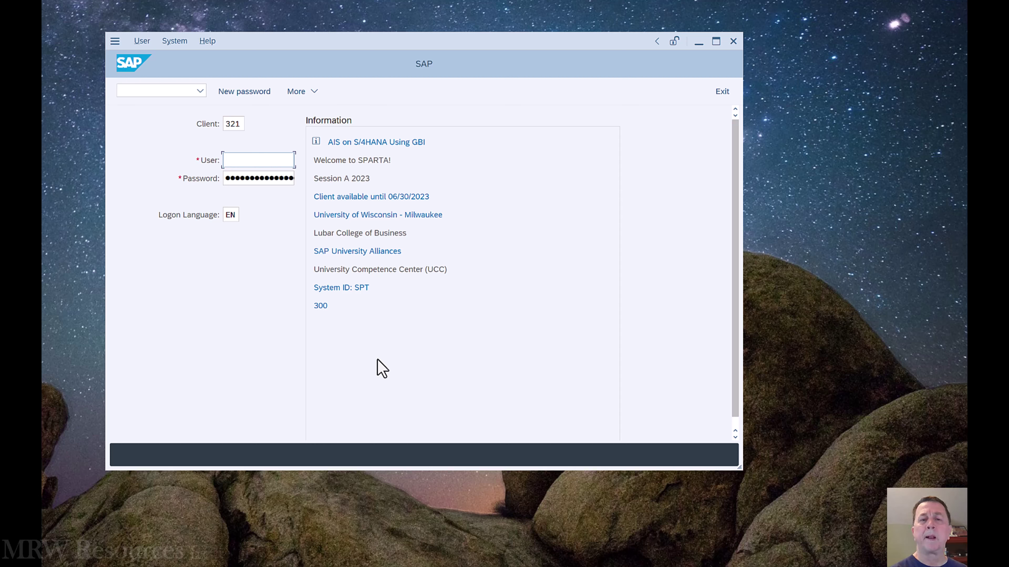
text(A)
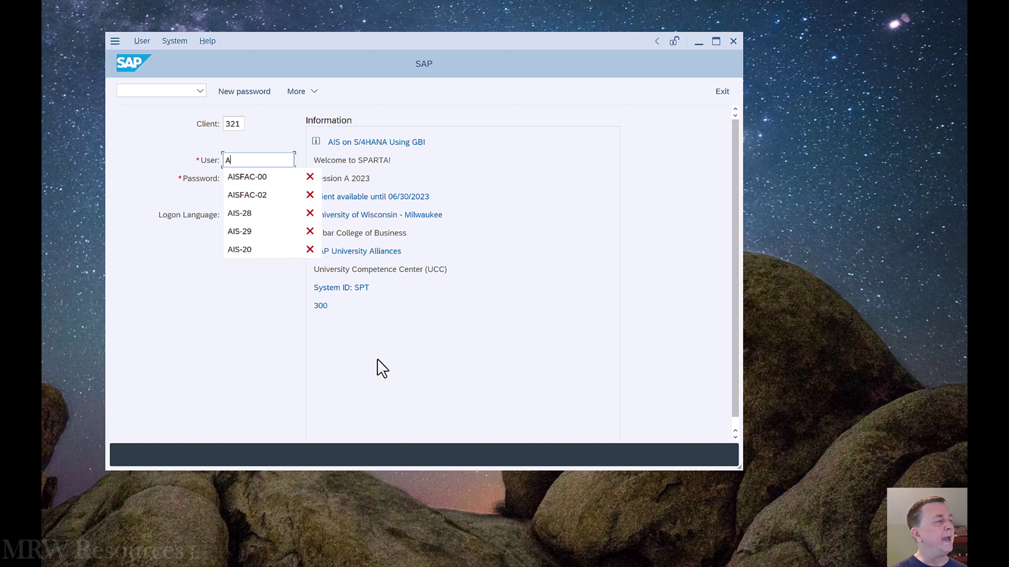
text(IS-)
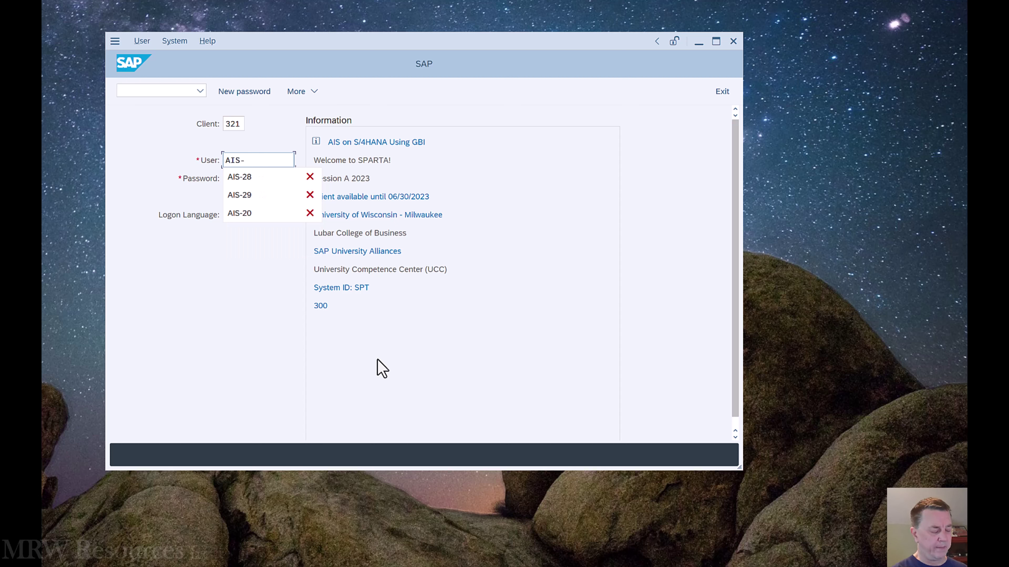
text(27)
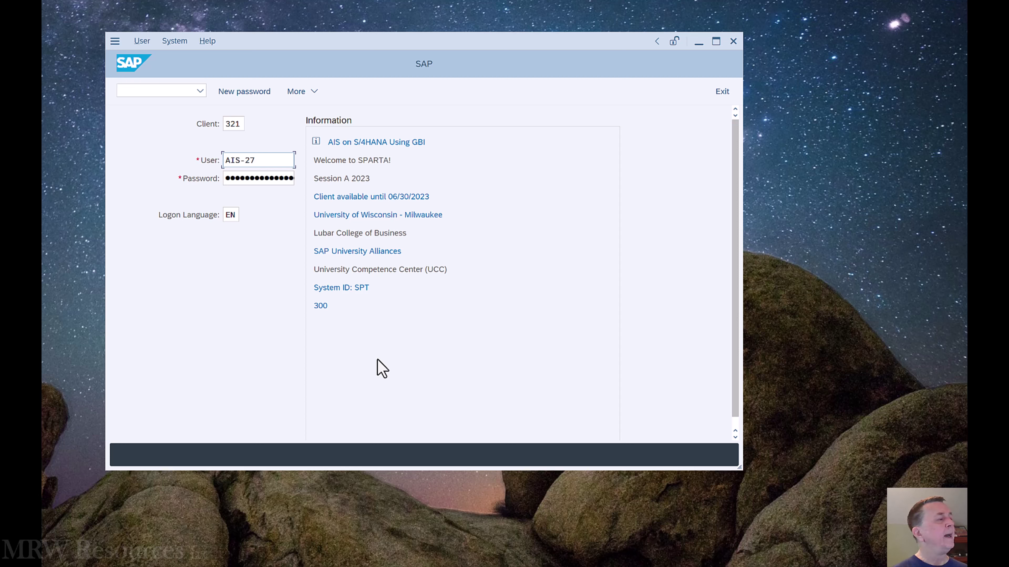
key(Tab)
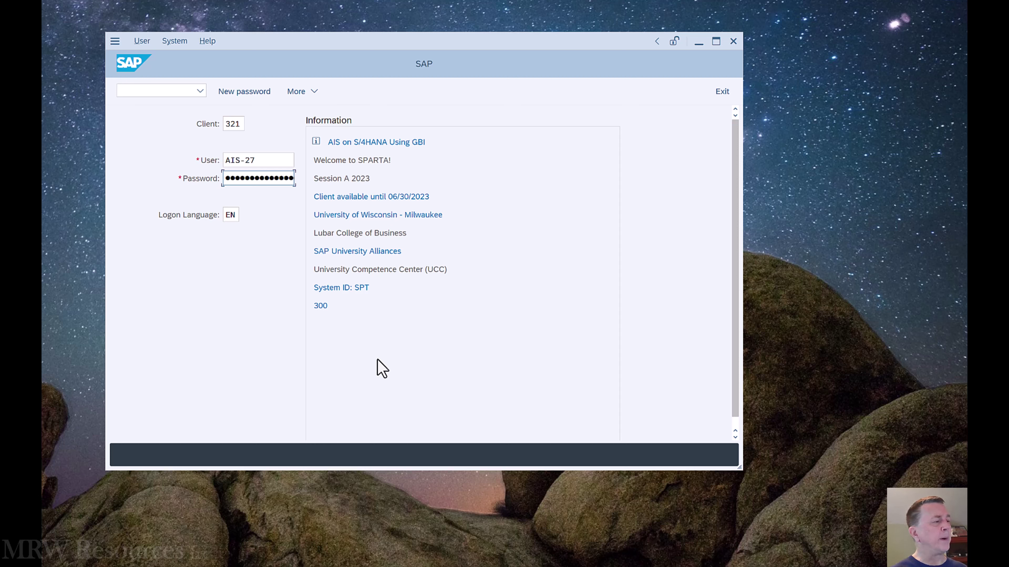
Submit the logon, enter and repeat a new password, then dismiss the copyright notice
key(Return)
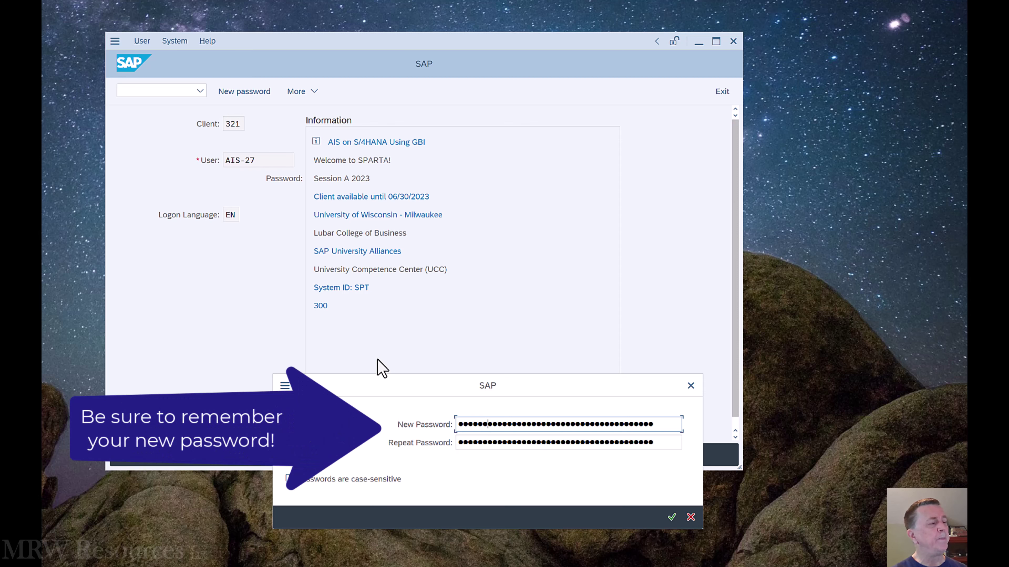
key(Tab)
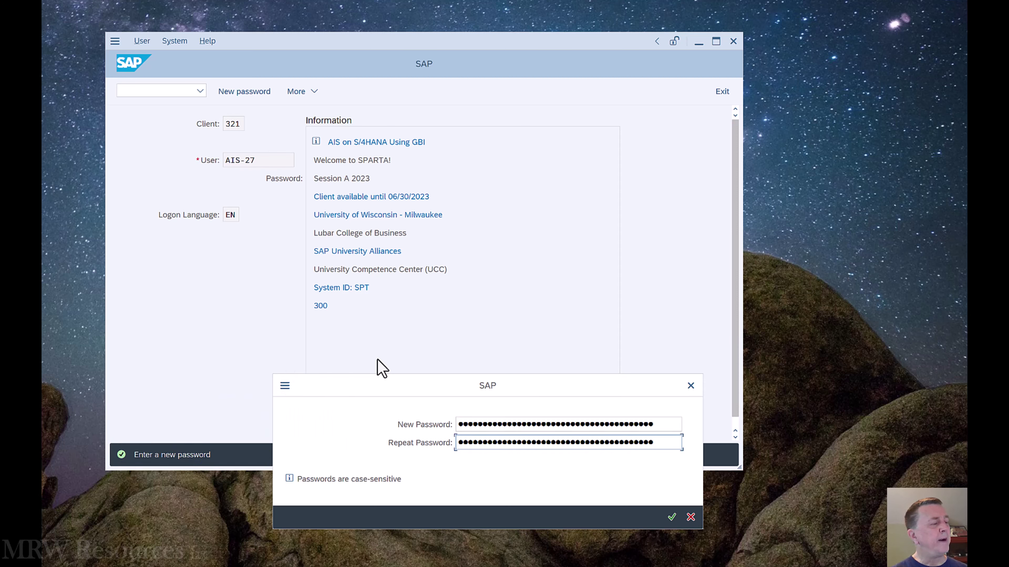
key(Return)
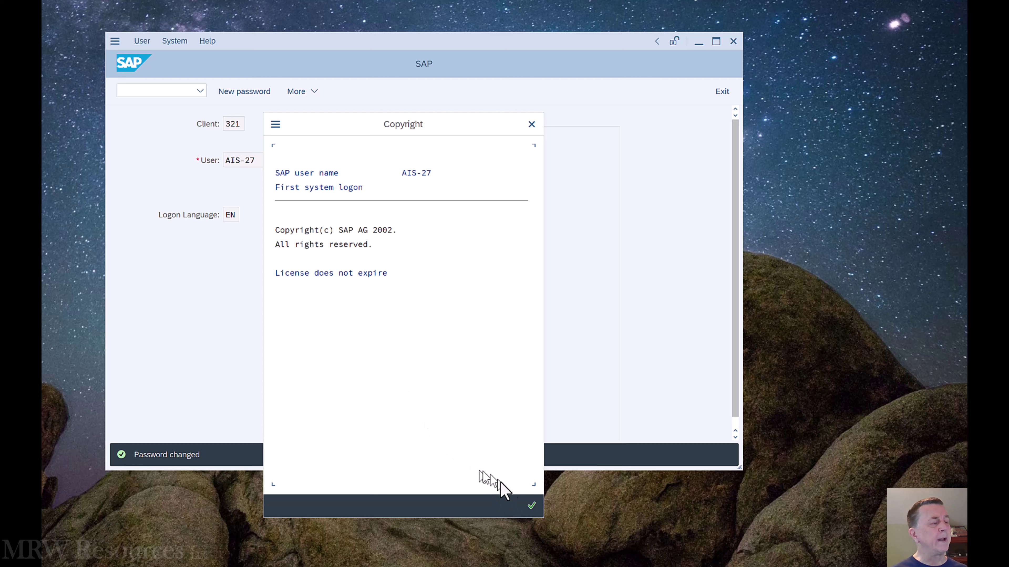
click(531, 505)
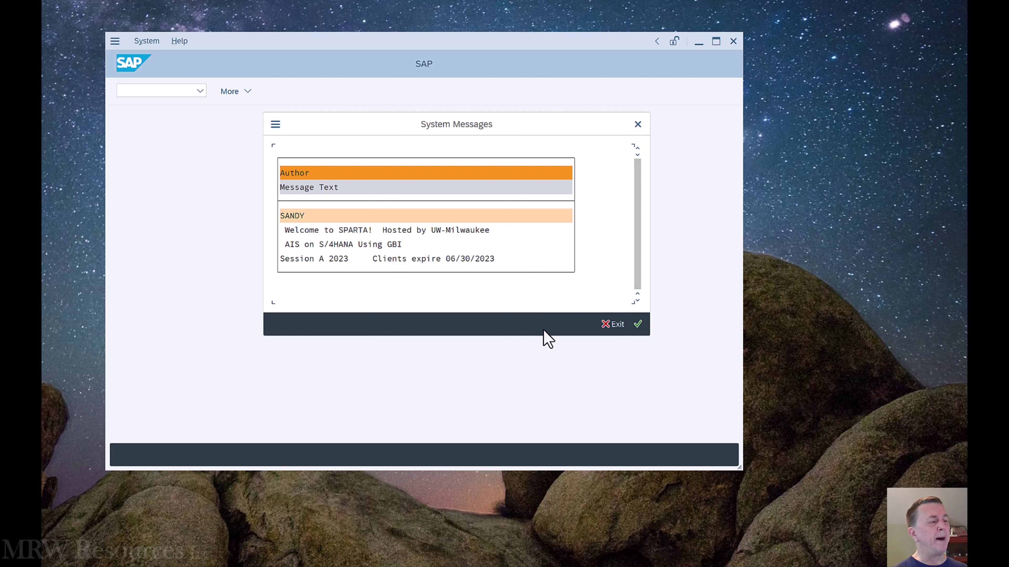
Continue past the system messages, then expand and collapse the Financial Services Network Connector and Office folders
click(638, 324)
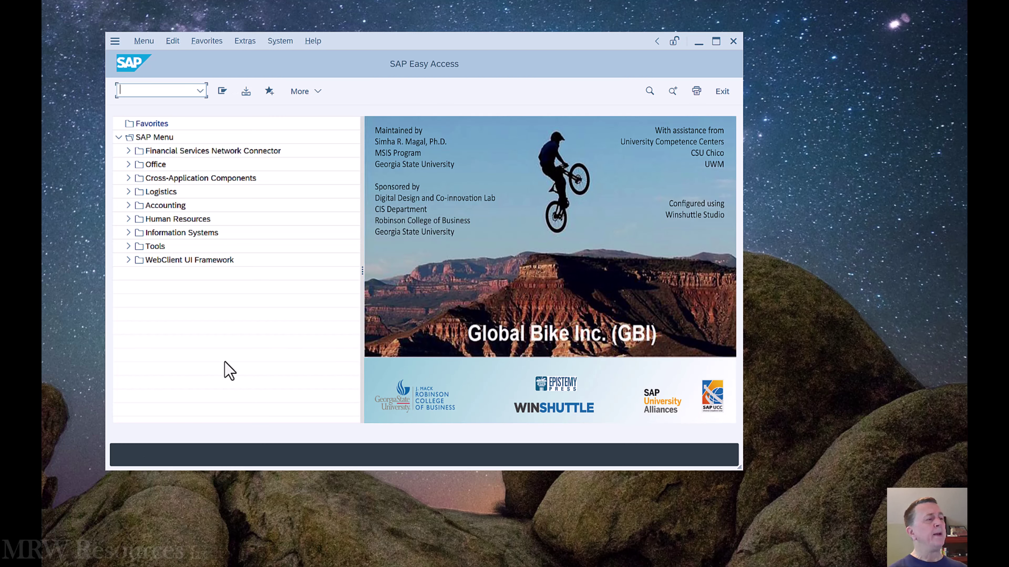
click(163, 153)
click(128, 151)
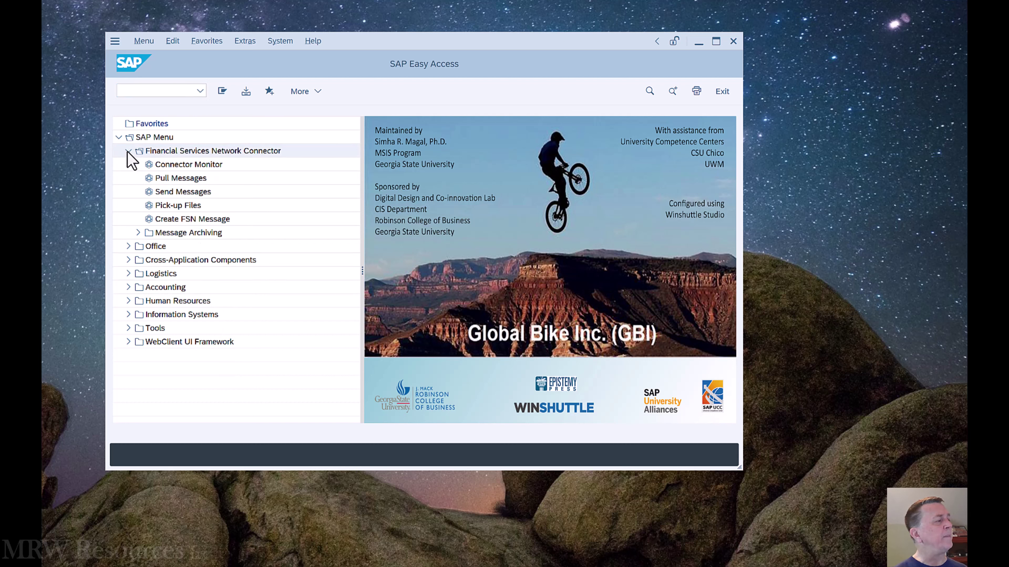
click(128, 151)
click(129, 164)
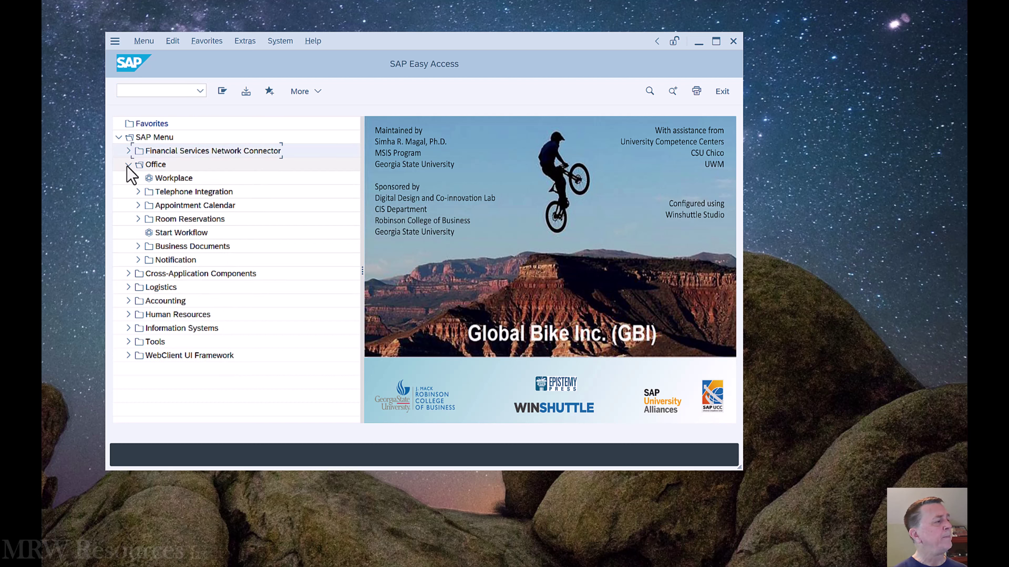
click(128, 165)
Expand Accounting, Logistics, Financial Accounting and General Ledger, then collapse them back to the top level
click(128, 205)
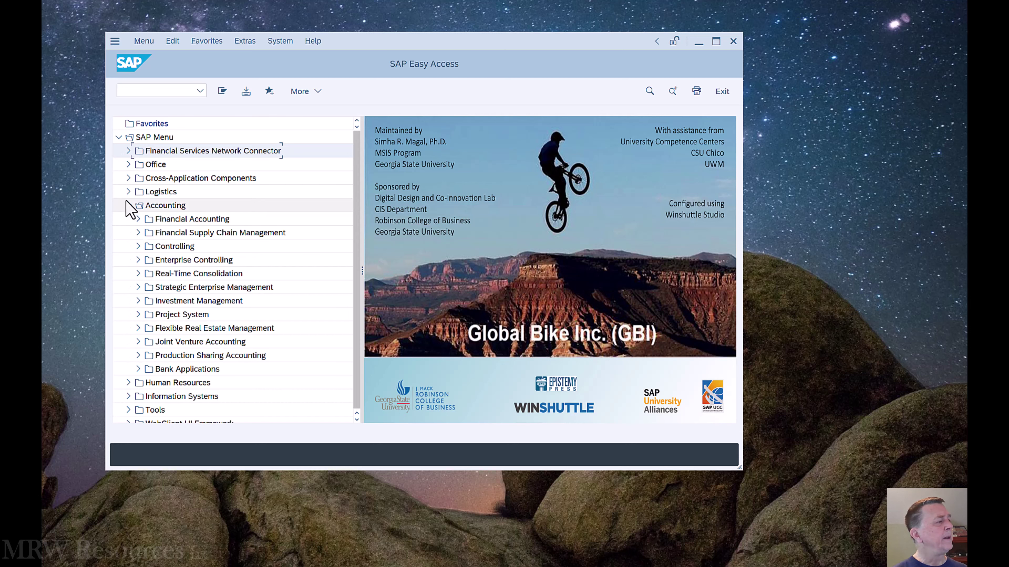
click(128, 191)
click(128, 192)
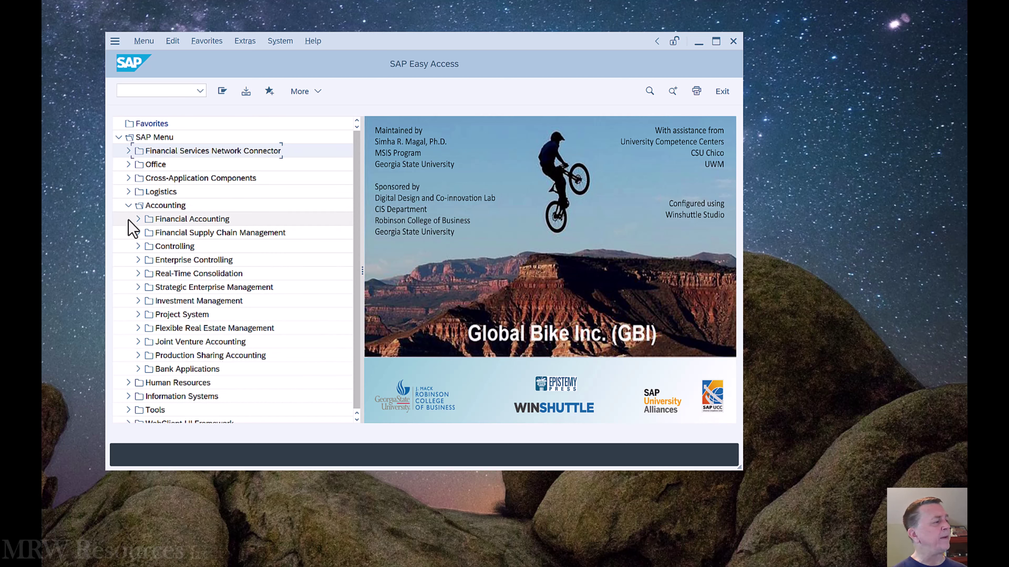
click(137, 219)
click(148, 205)
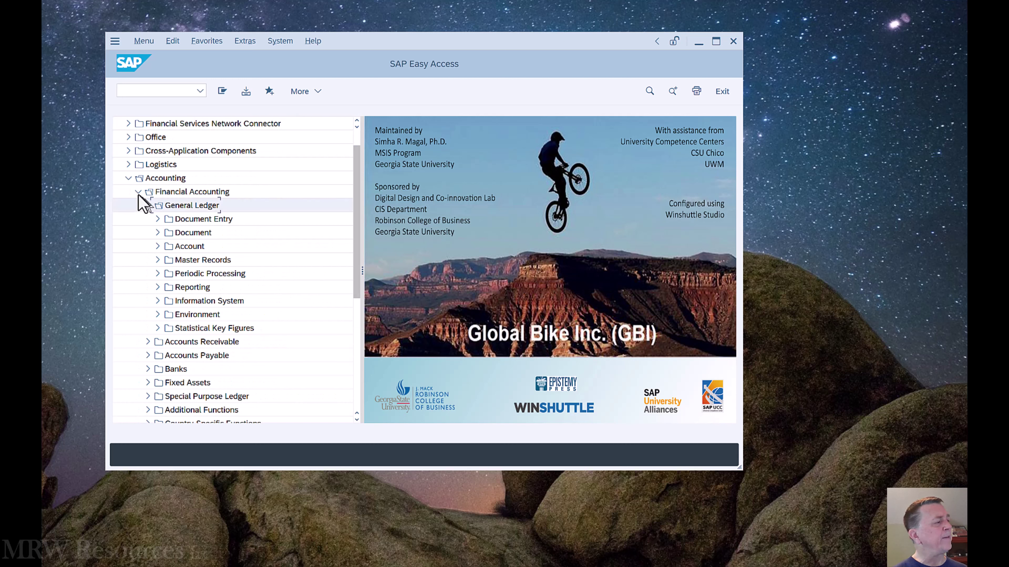
click(147, 205)
click(137, 192)
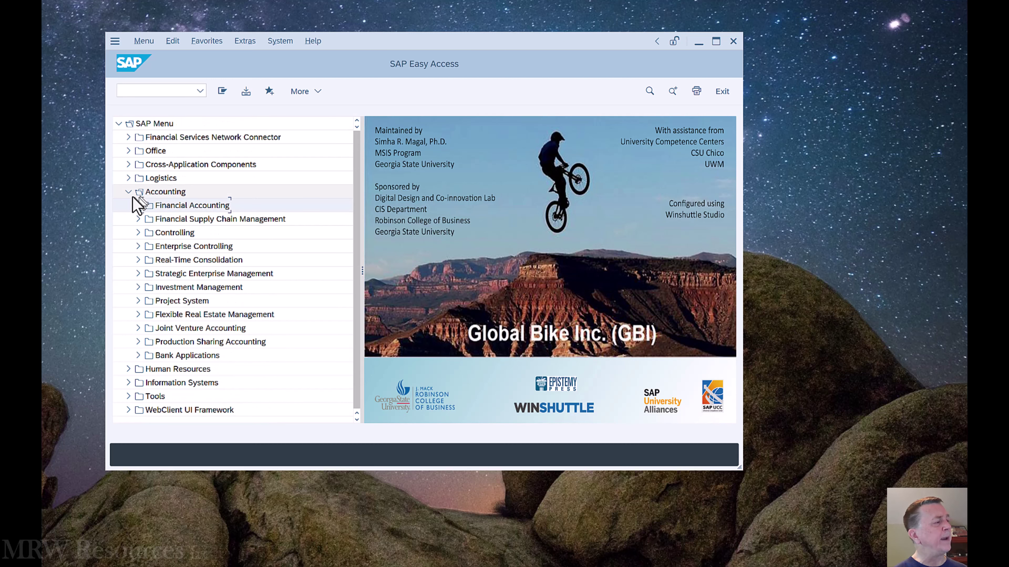
click(128, 191)
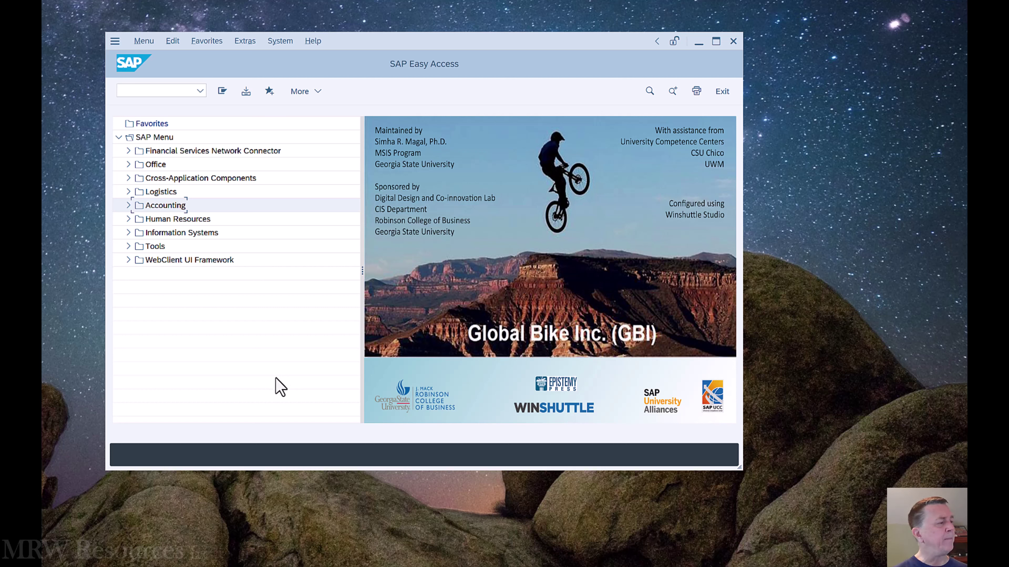
Expand Accounting down to General Ledger > Document Entry and select Enter G/L Account Document
click(127, 205)
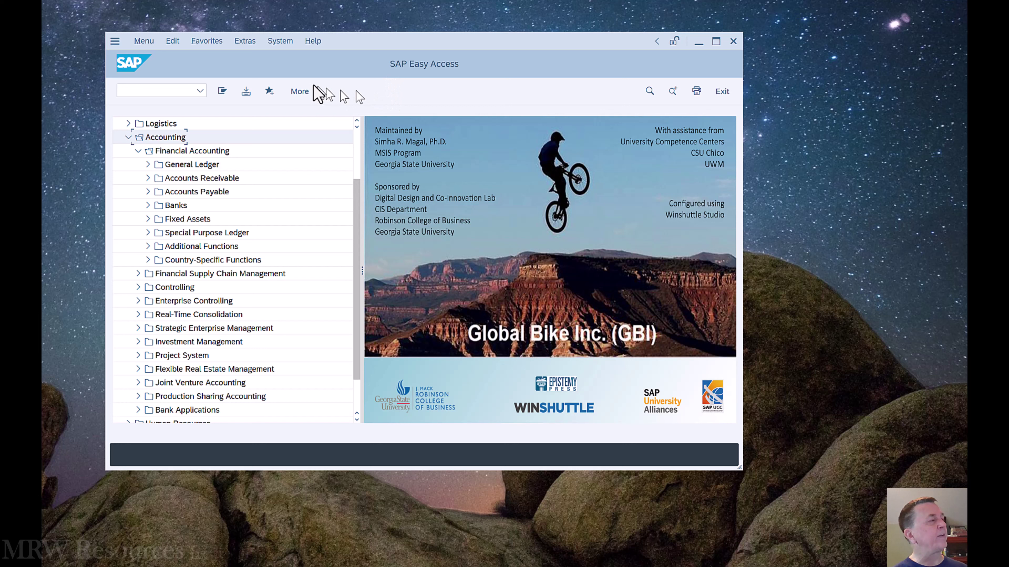
click(148, 164)
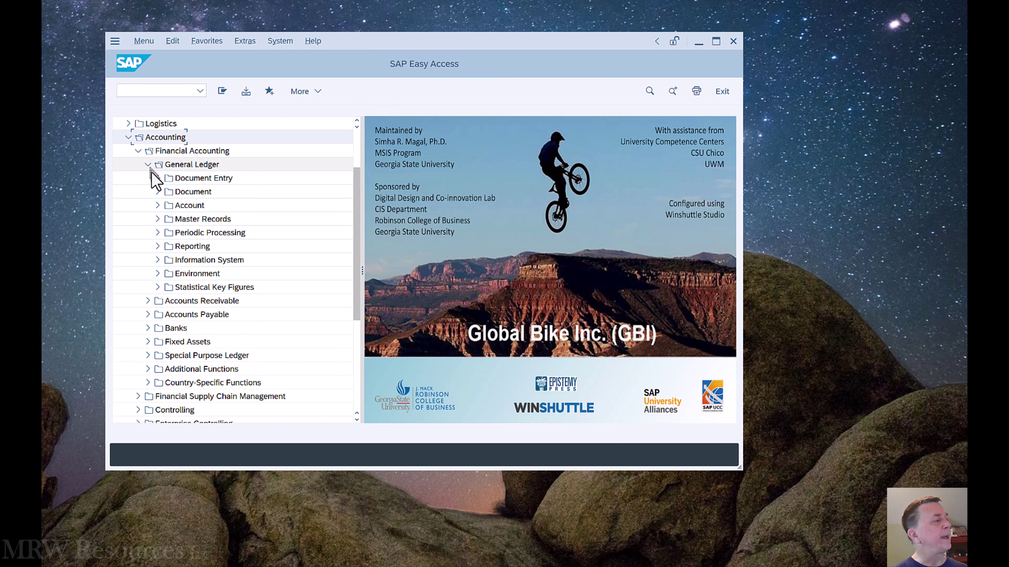
click(157, 178)
click(221, 193)
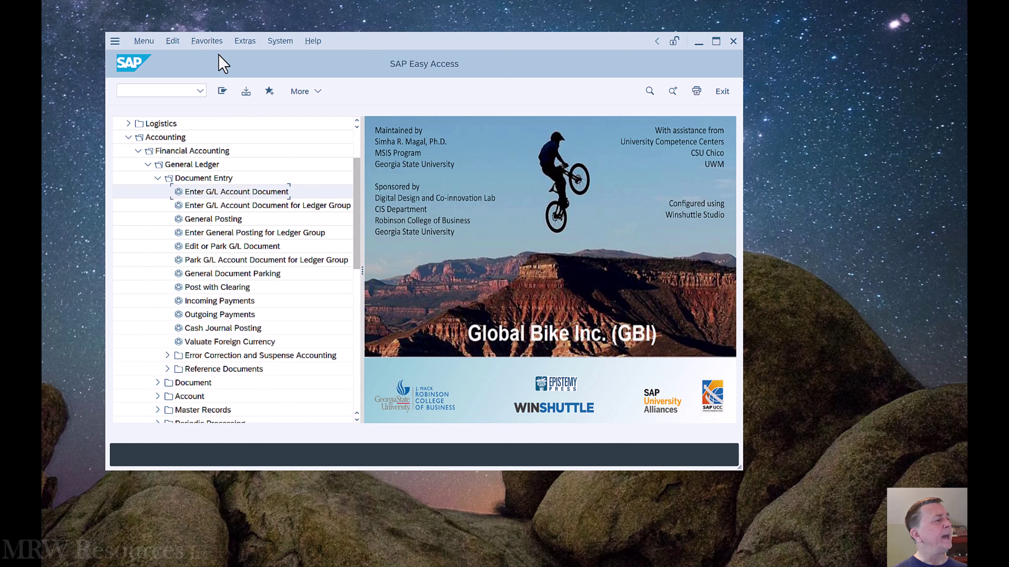
click(157, 90)
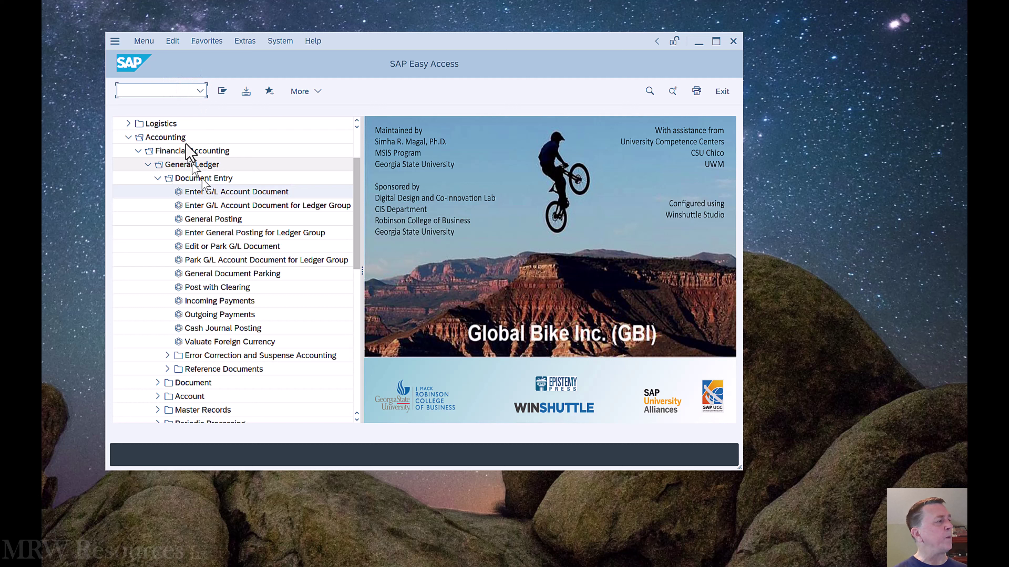
Switch on Display Technical Names in the Extras > Settings dialog and confirm
click(251, 41)
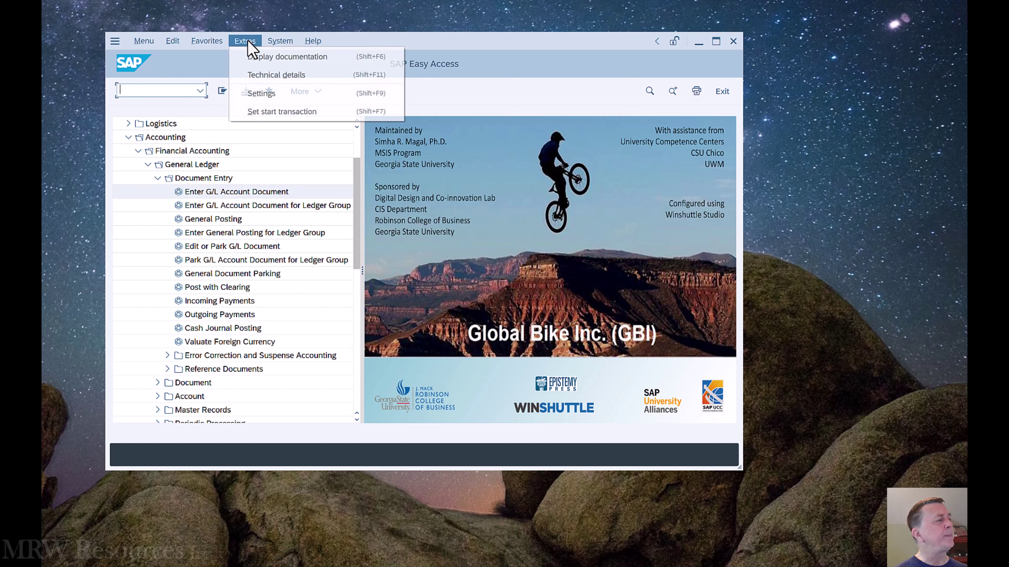
click(259, 93)
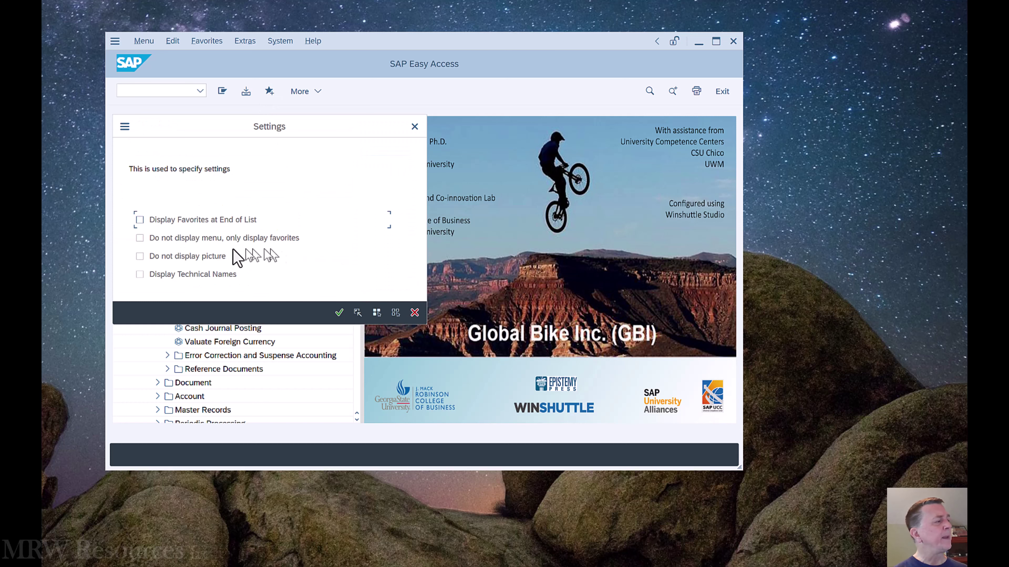
click(140, 274)
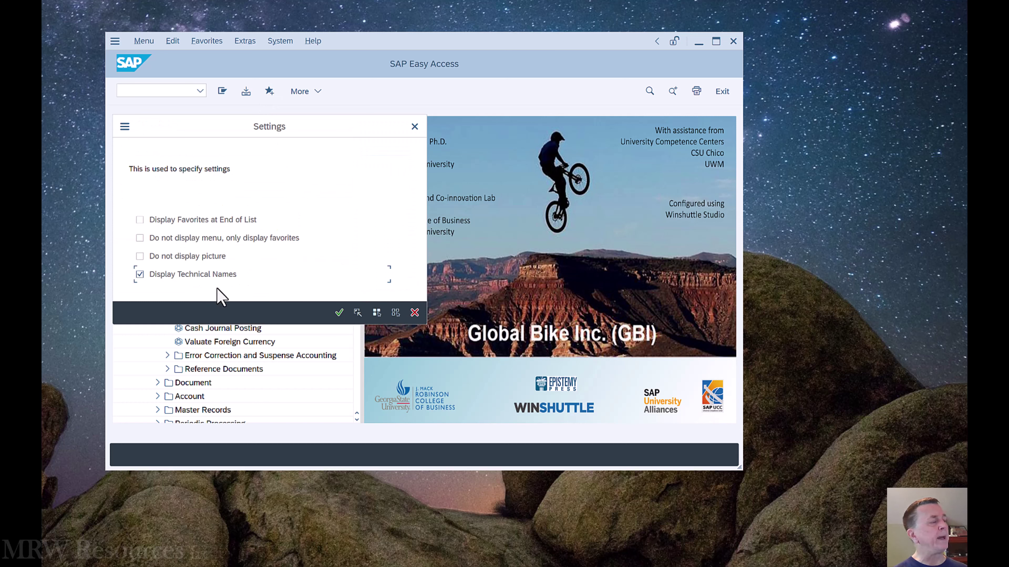
click(338, 313)
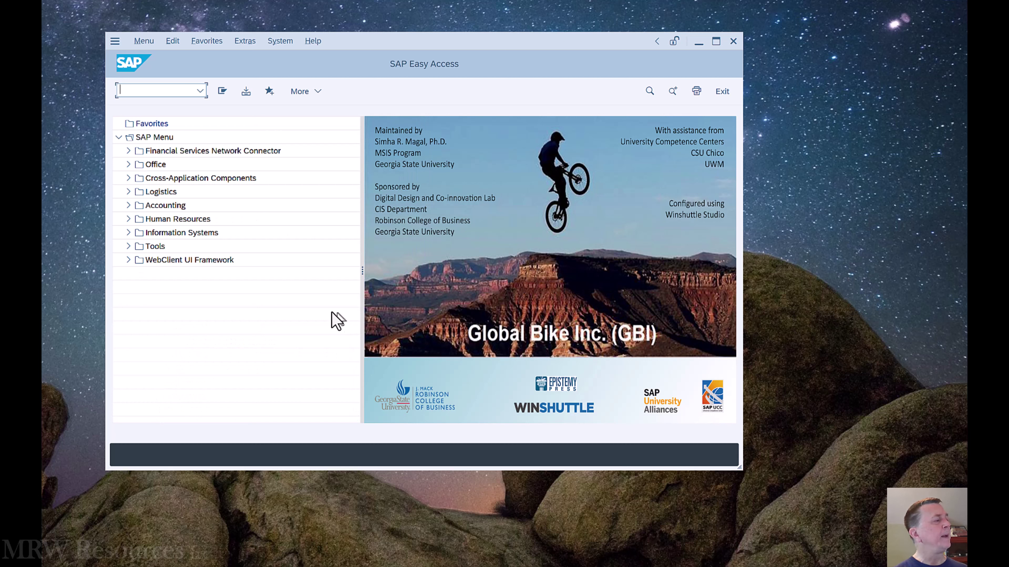
Expand Accounting > Financial Accounting > General Ledger > Document Entry to reveal FB50
click(170, 207)
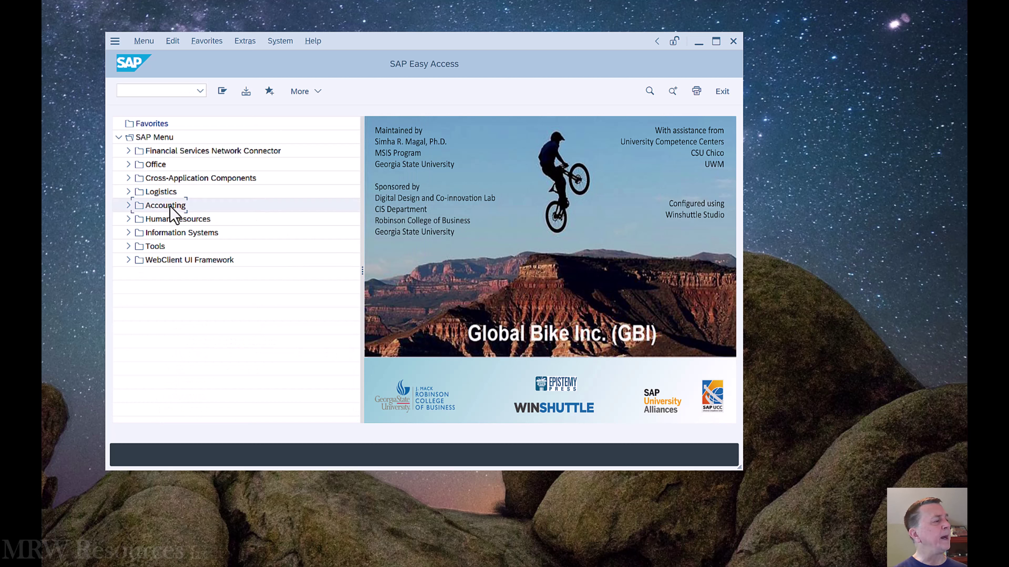
click(129, 206)
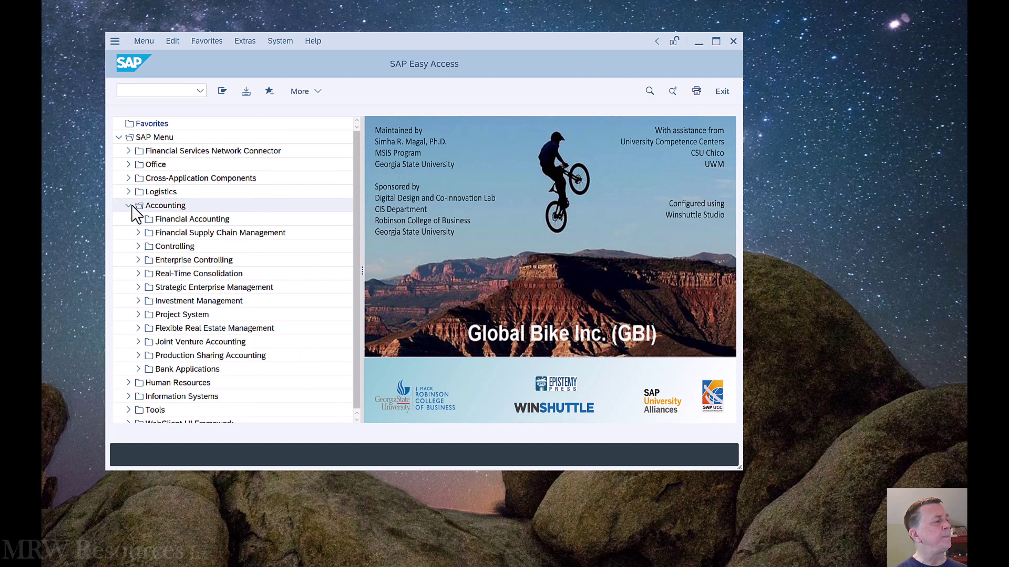
click(138, 219)
click(147, 233)
click(158, 246)
click(249, 234)
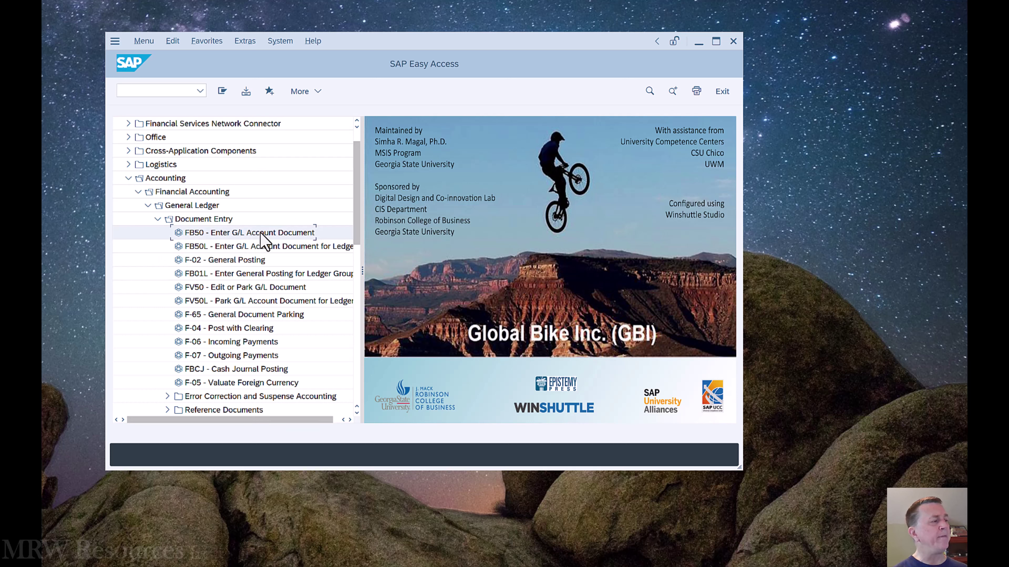
Start FB50 Enter G/L Account Document with company code US27
double_click(262, 234)
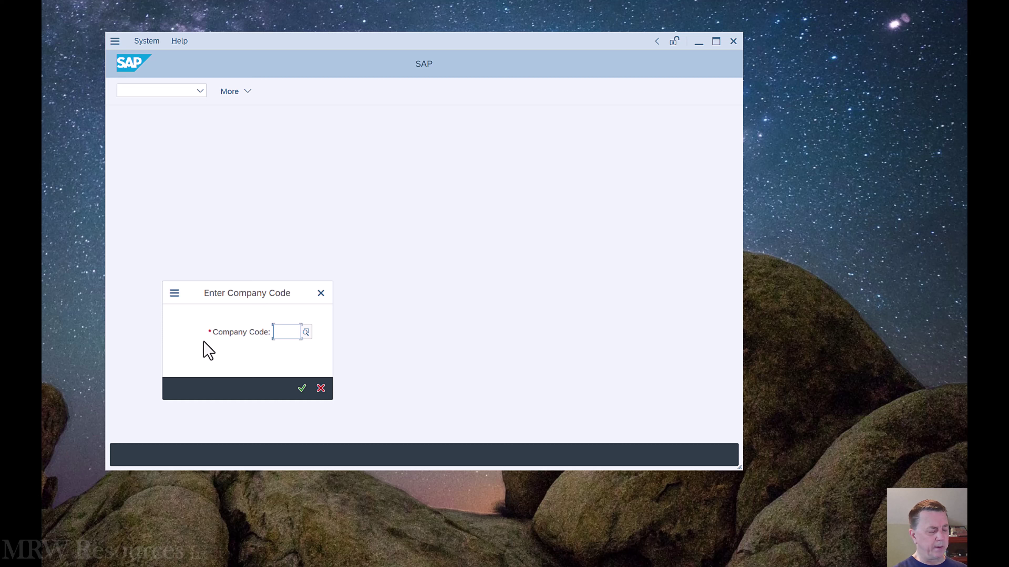
text(US27)
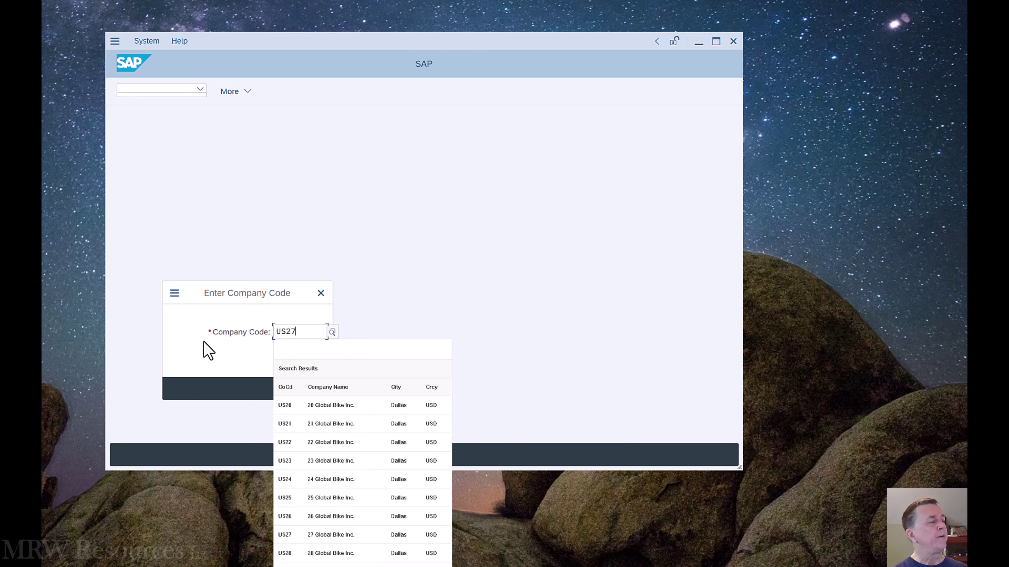
key(Return)
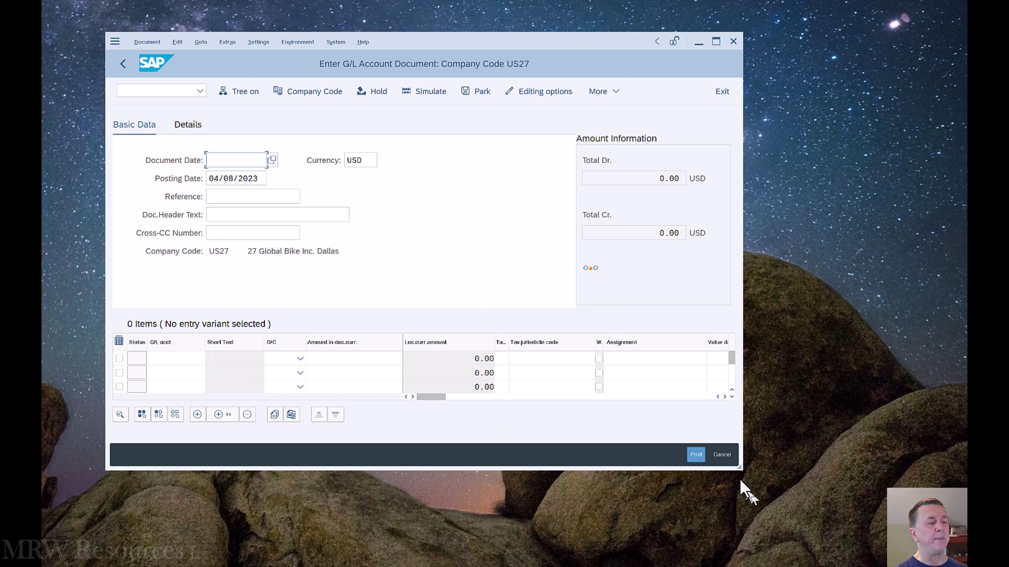
Enlarge the FB50 window and move through the Doc.Header Text and first G/L account fields
drag(738, 467, 845, 533)
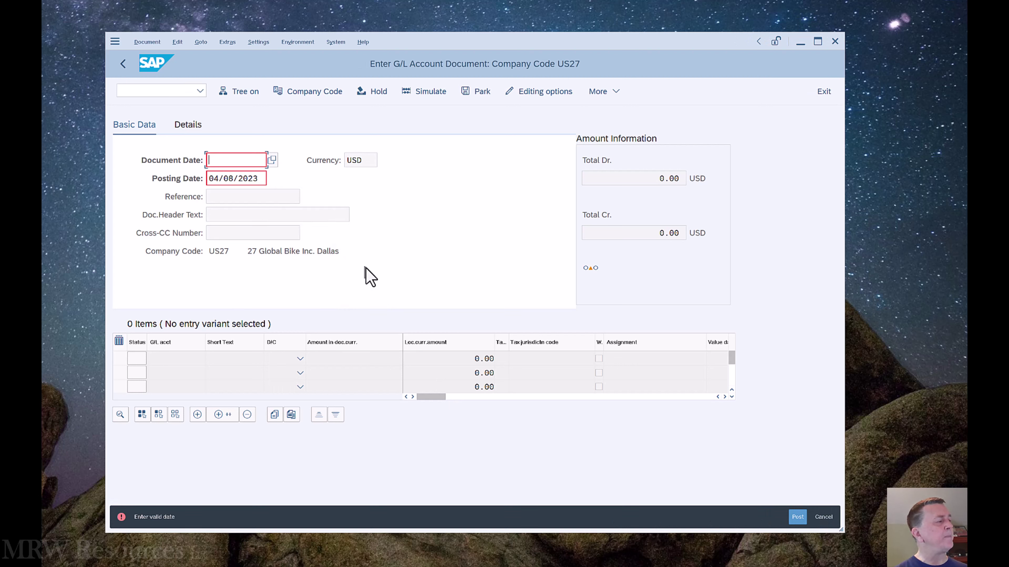
click(220, 215)
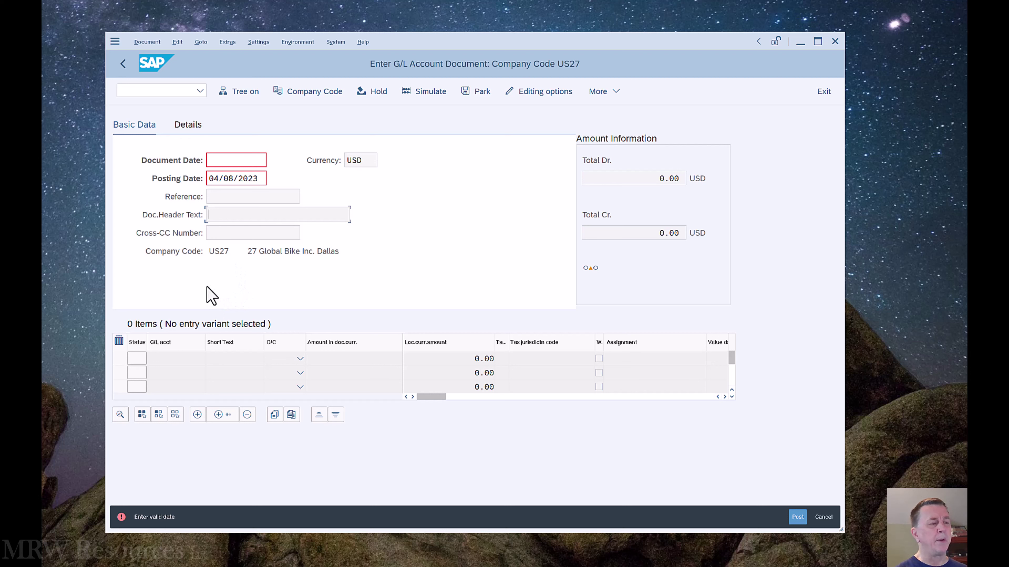
click(174, 362)
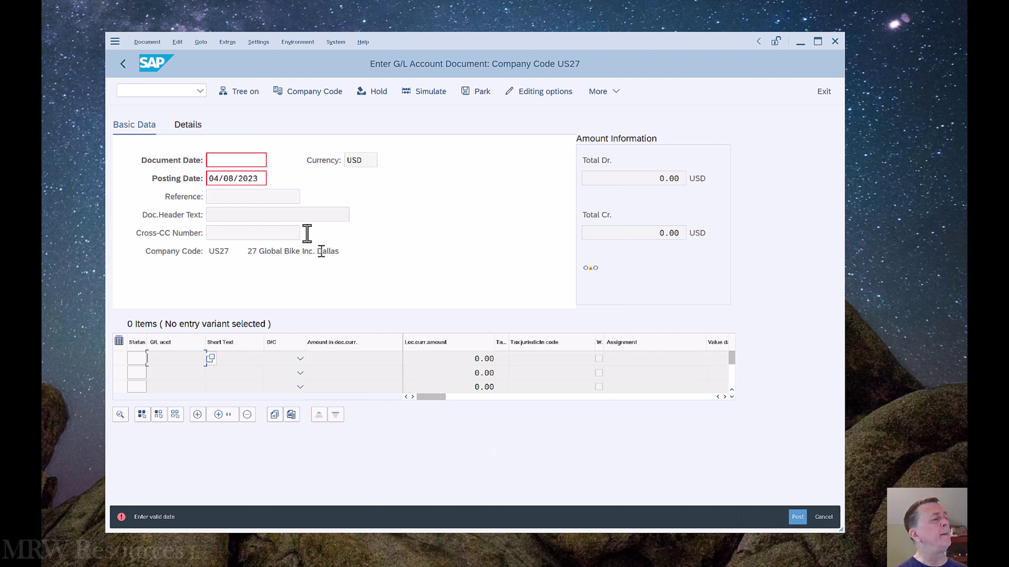
Supply document date 4/8/2023 and exit FB50, discarding the unsaved document
click(124, 65)
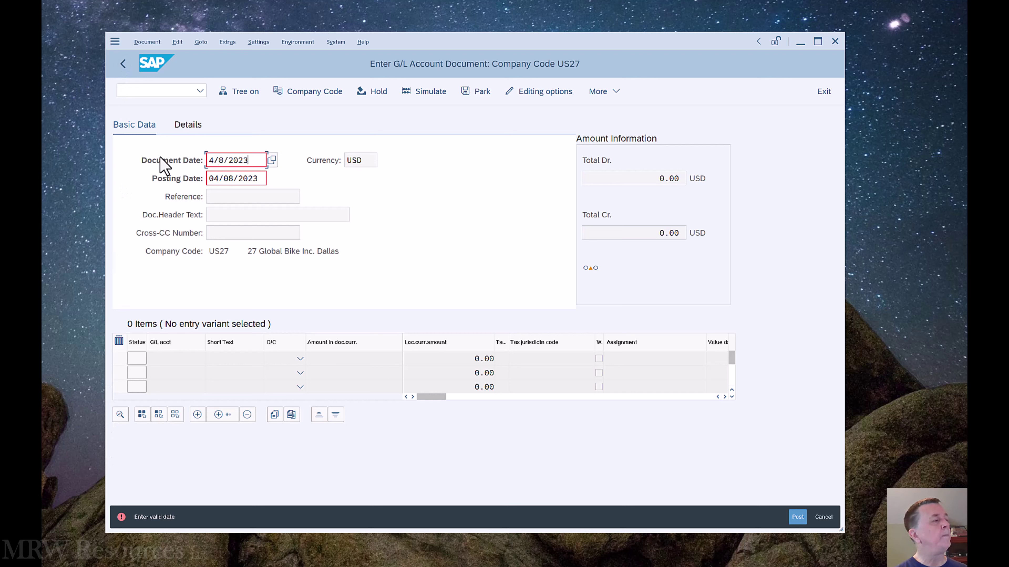
key(F3)
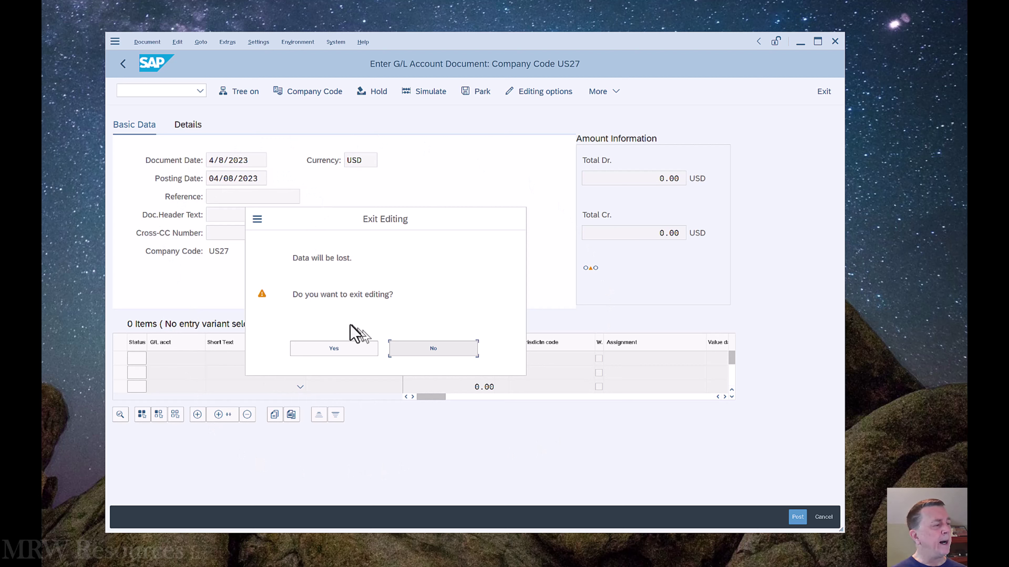
click(331, 350)
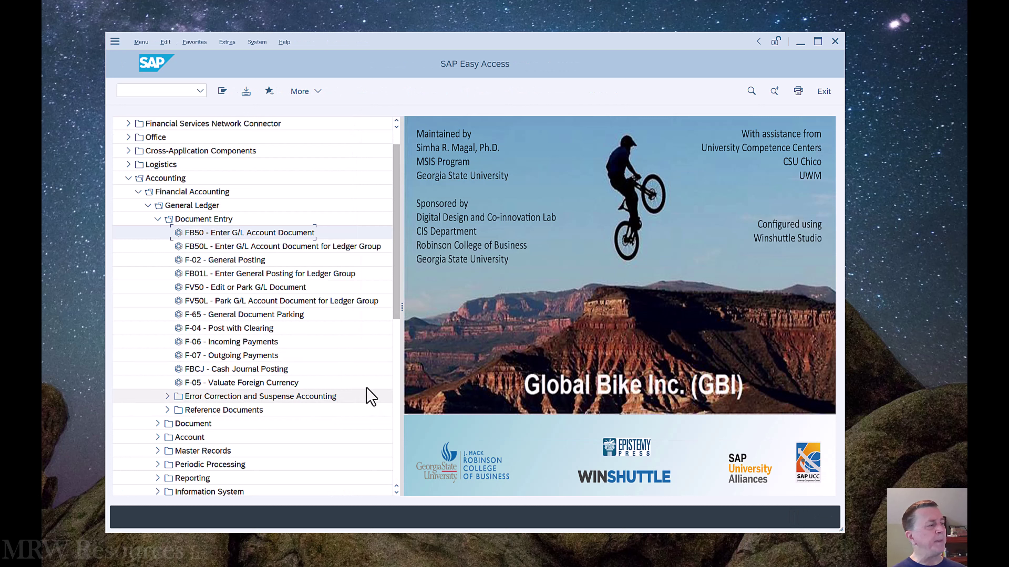
Collapse Document Entry, Financial Accounting and Accounting, then focus the transaction code field
click(157, 219)
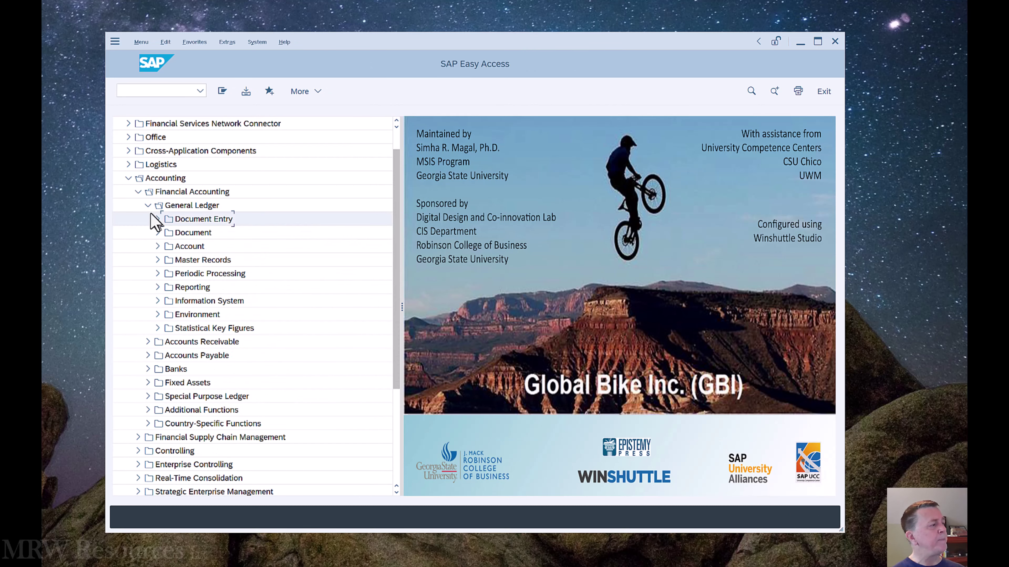
click(138, 192)
click(137, 192)
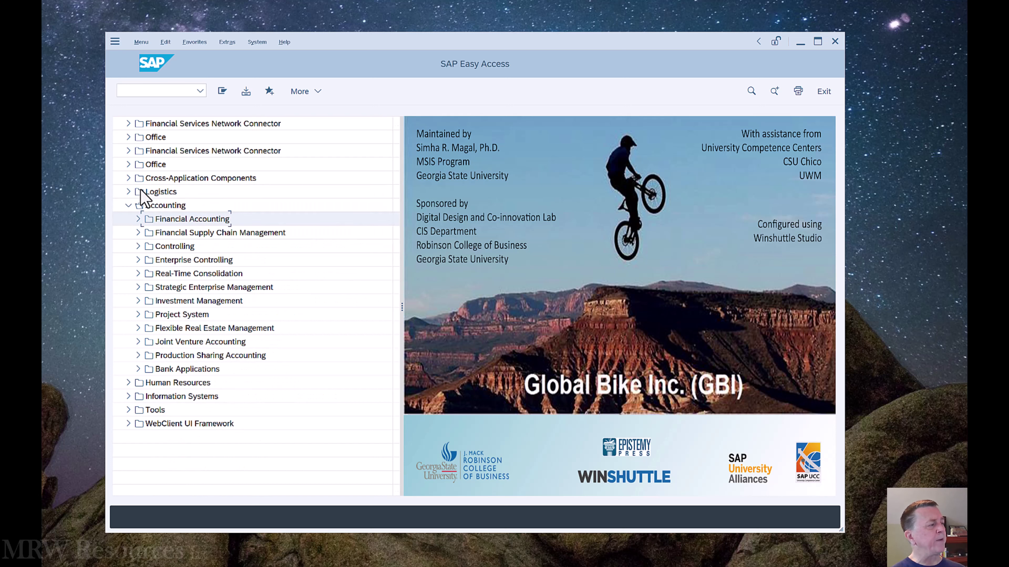
click(128, 205)
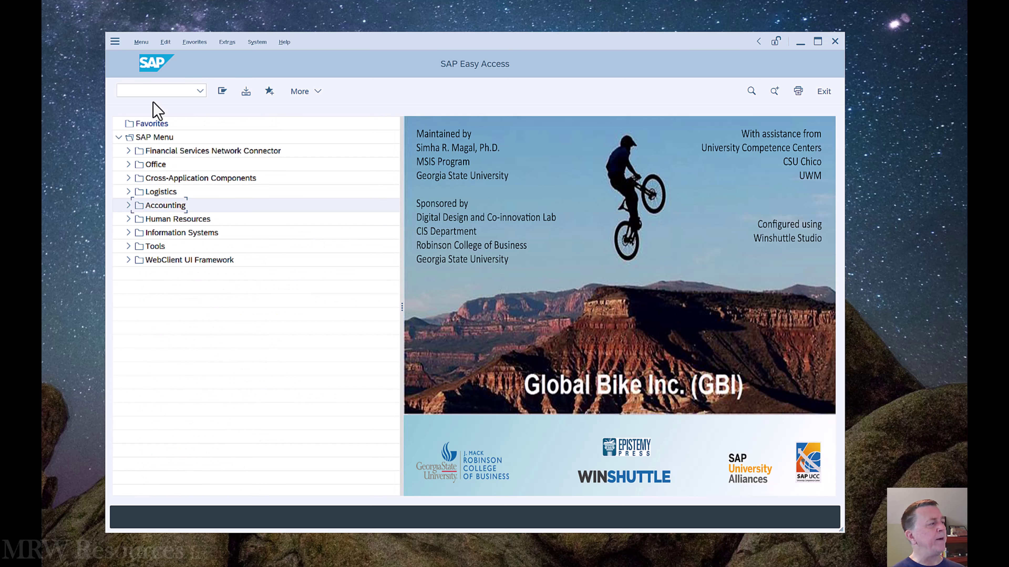
click(146, 90)
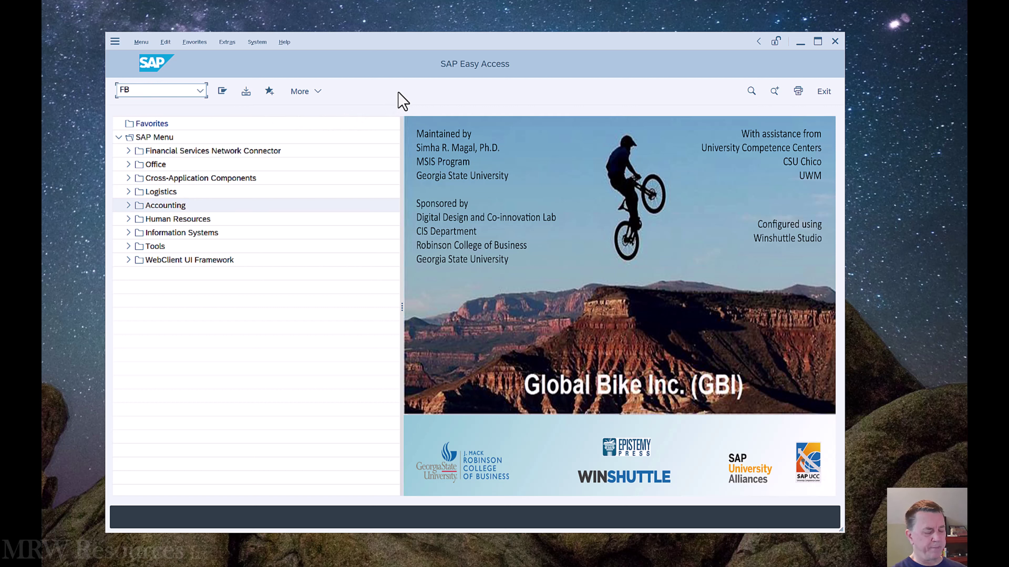
Run FB50 for US27, then exit to Easy Access with document date 4/8/2023, discarding entries
key(Return)
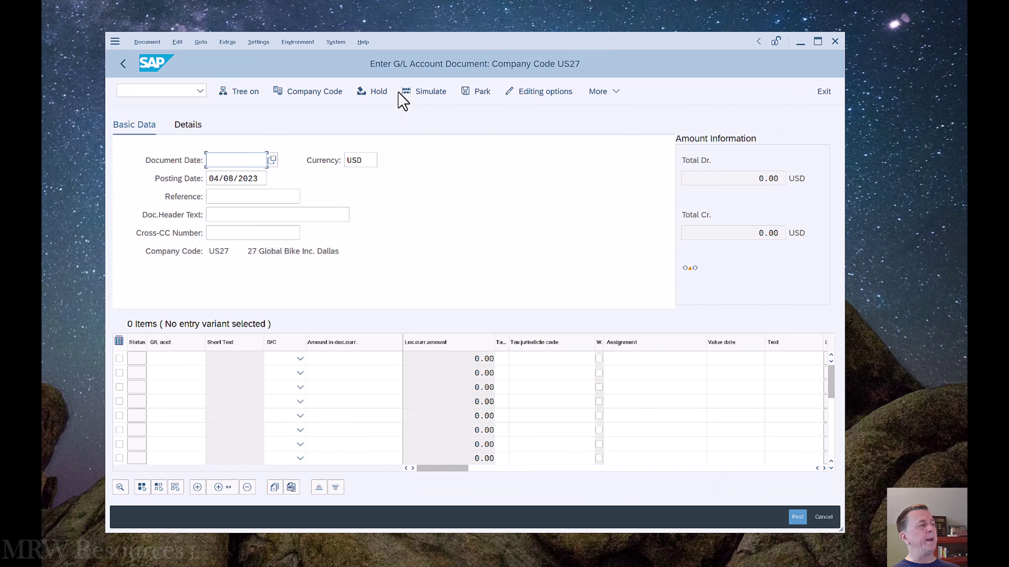
click(126, 65)
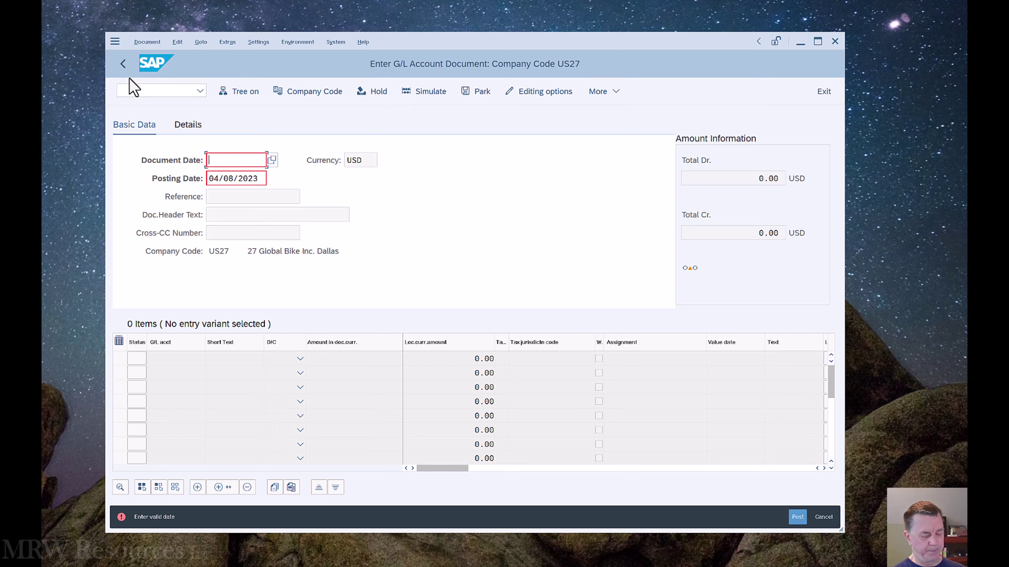
text(4/8/20)
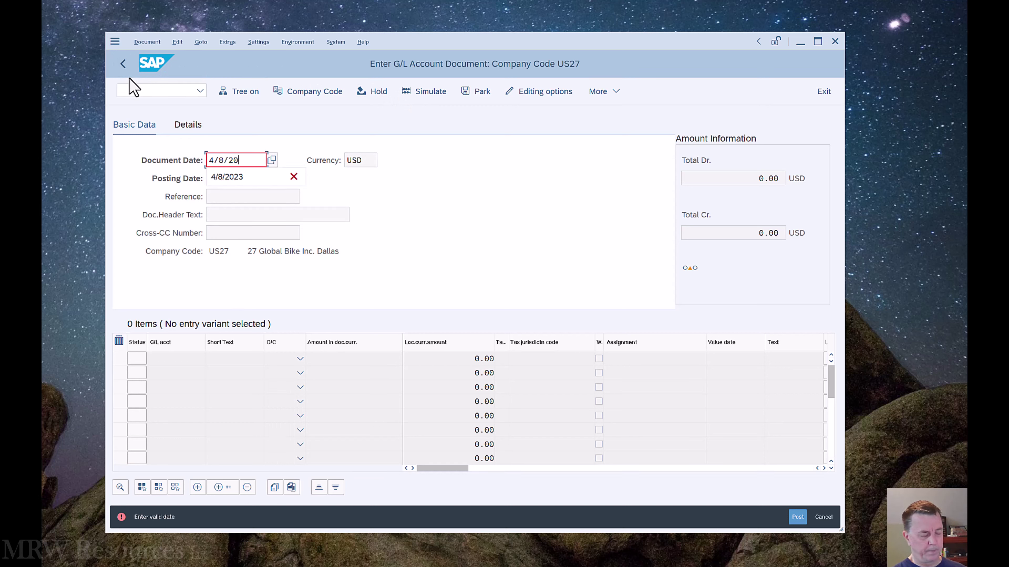
text(23)
key(Return)
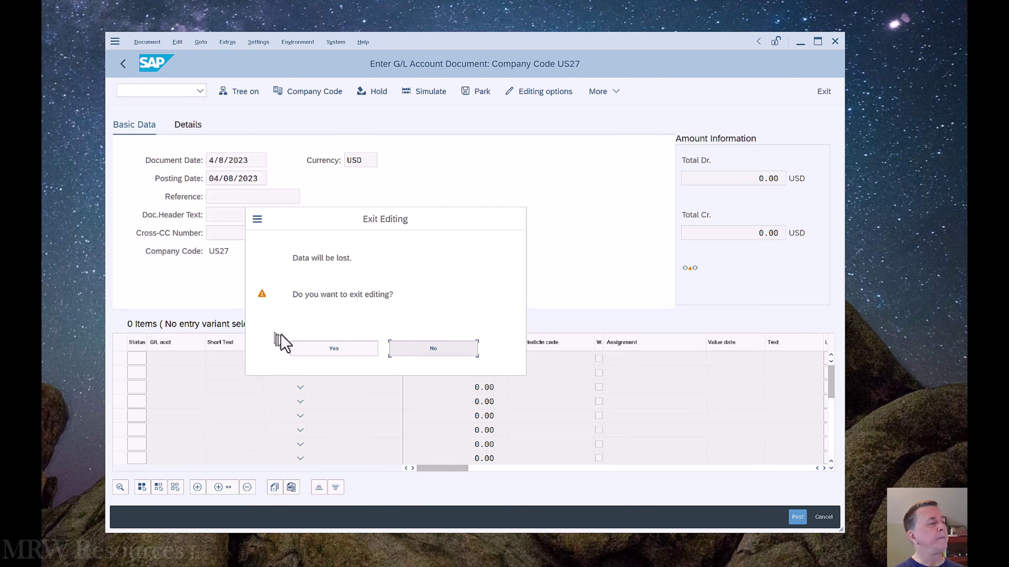
click(330, 350)
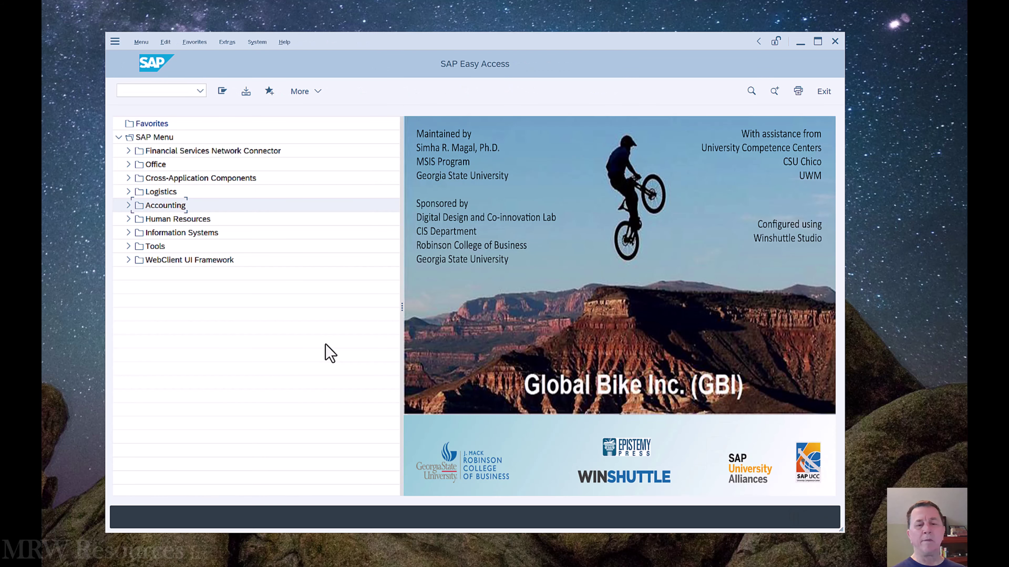